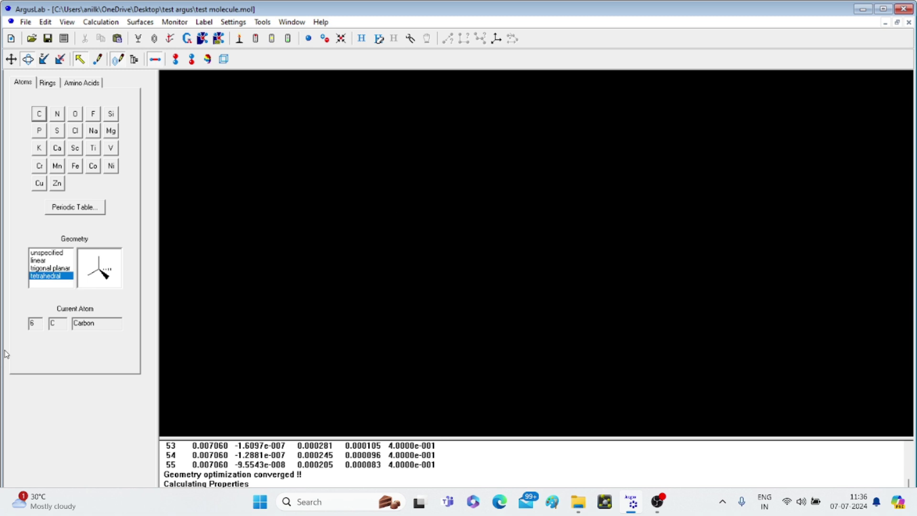
Place a benzene ring from the ring templates in the empty workspace and leave it deselected
left_click(26, 86)
left_click(48, 84)
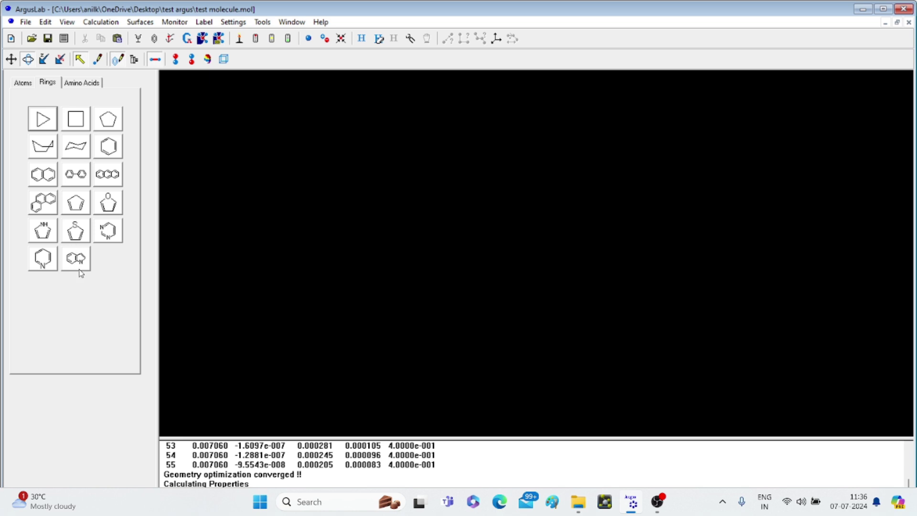
left_click(115, 151)
left_click_drag(533, 259, 439, 188)
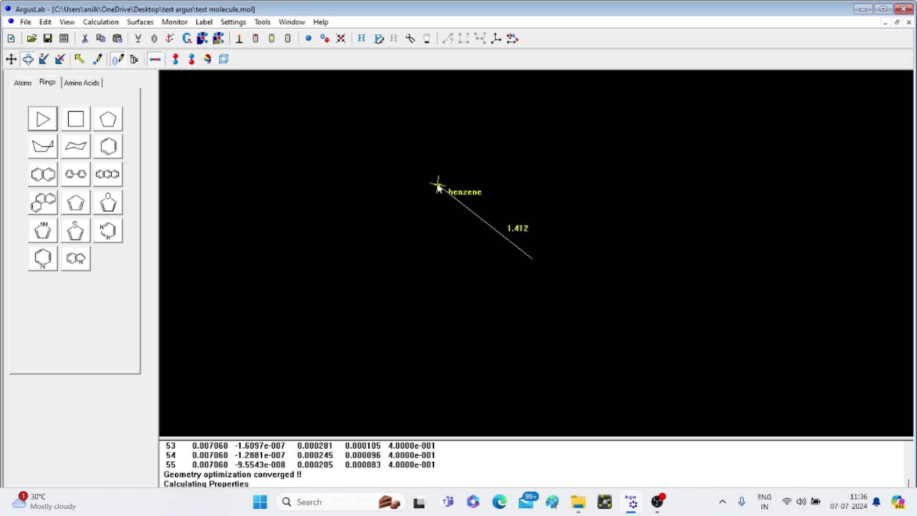
right_click(438, 186)
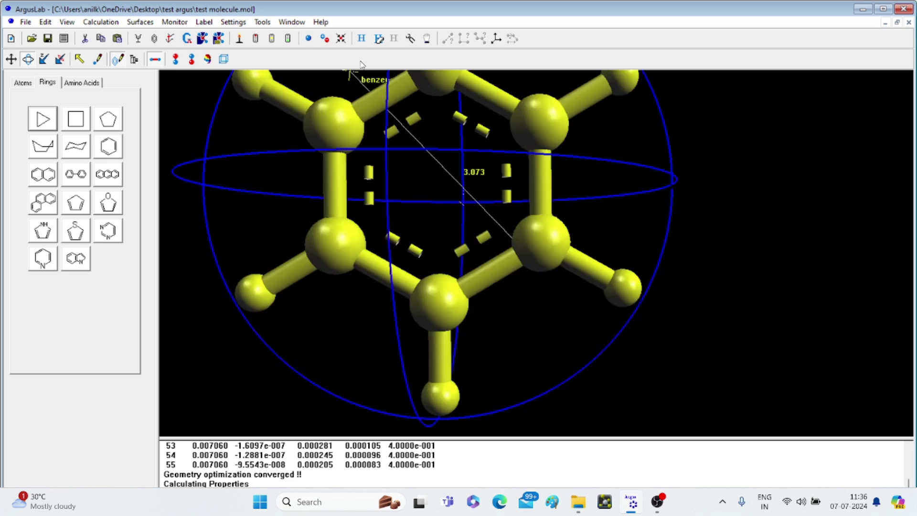
left_click(341, 39)
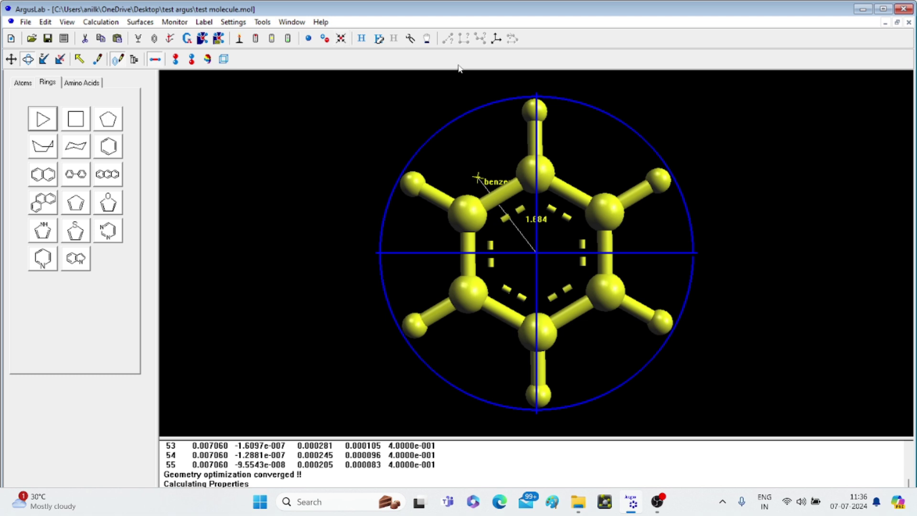
left_click(80, 59)
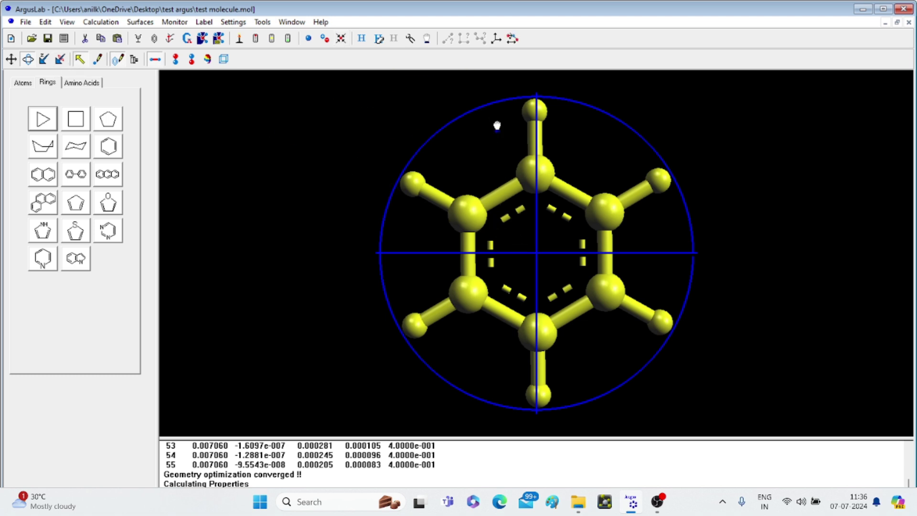
left_click(722, 162)
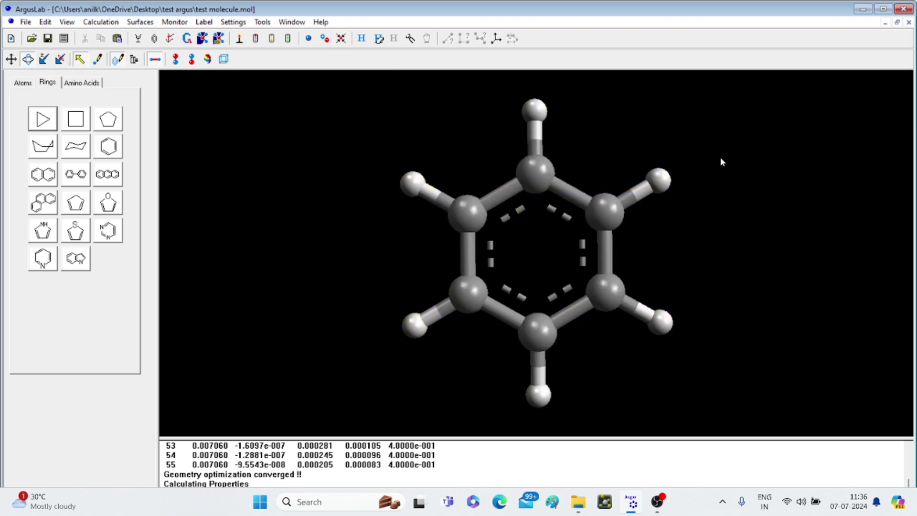
mouse_move(721, 162)
left_mouse_down()
mouse_move(551, 235)
mouse_move(462, 293)
mouse_move(406, 289)
mouse_move(484, 314)
mouse_move(662, 202)
mouse_move(761, 118)
mouse_move(739, 175)
mouse_move(713, 167)
mouse_move(723, 168)
left_mouse_up()
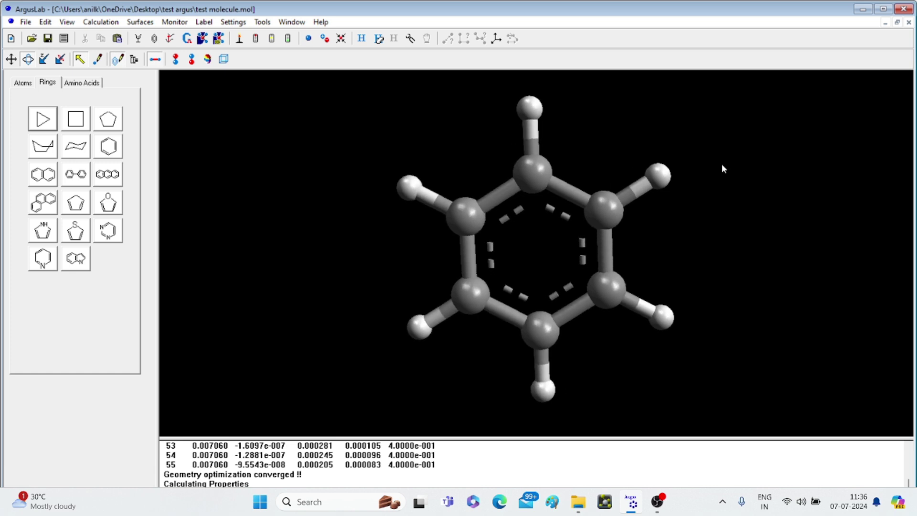
Delete the whole benzene molecule and place a cyclohexane-chair ring in its place, leaving it deselected
key("ctrl+a")
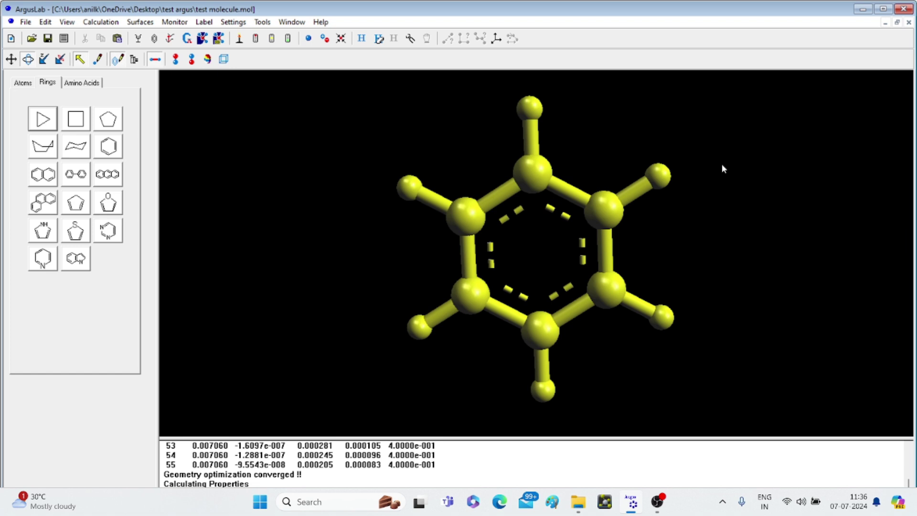
key("Delete")
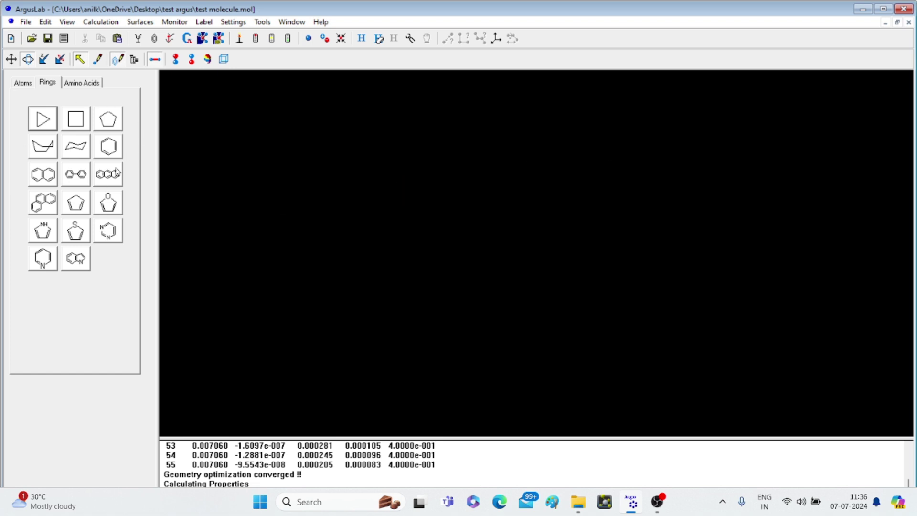
left_click(80, 150)
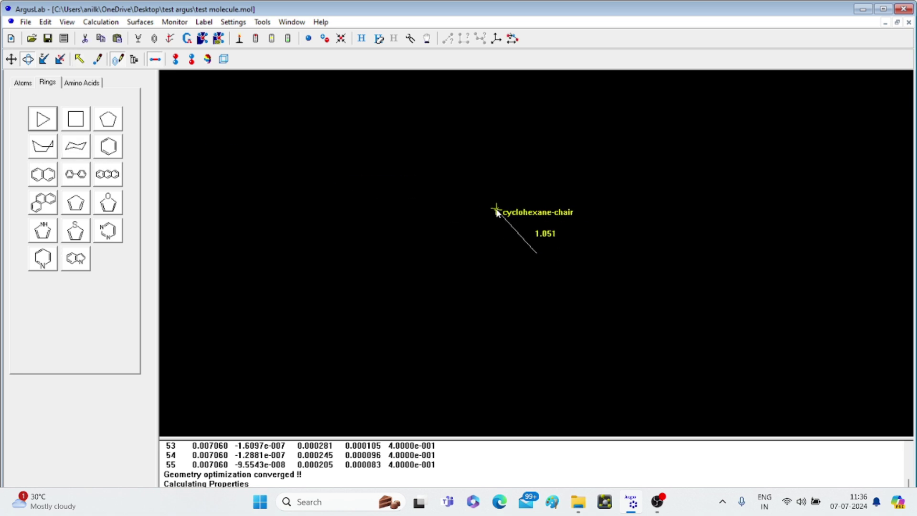
left_click(496, 212)
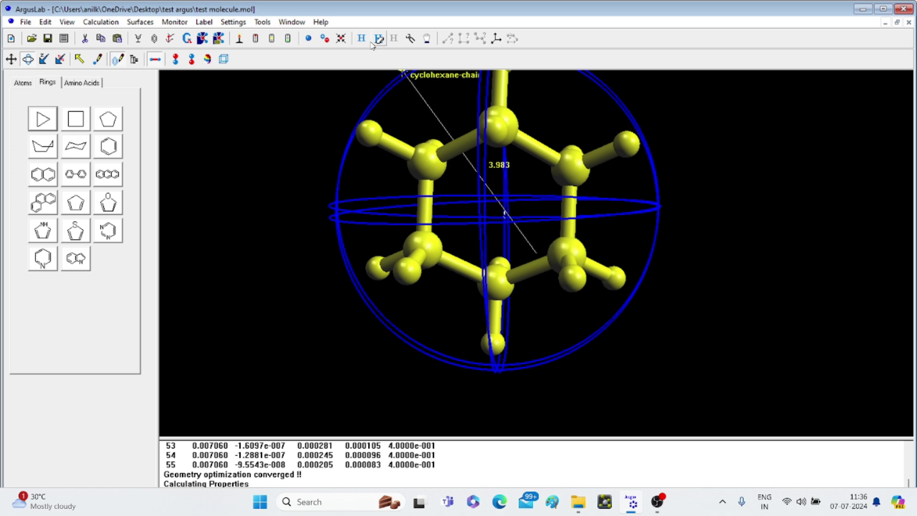
left_click(80, 59)
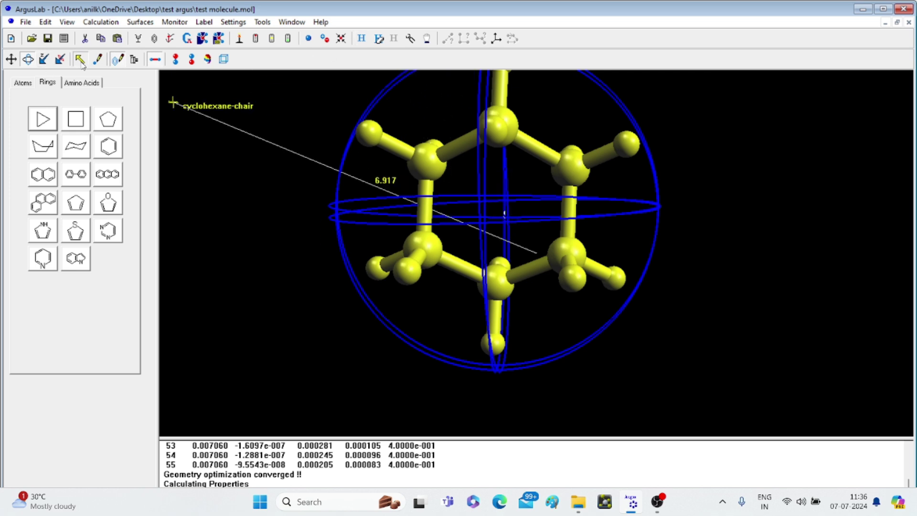
left_click(734, 224)
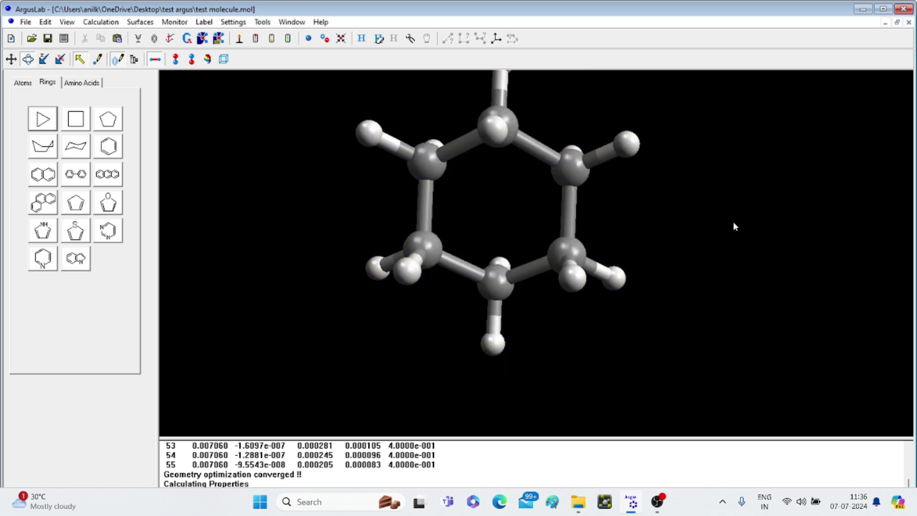
left_click_drag(733, 222, 373, 279)
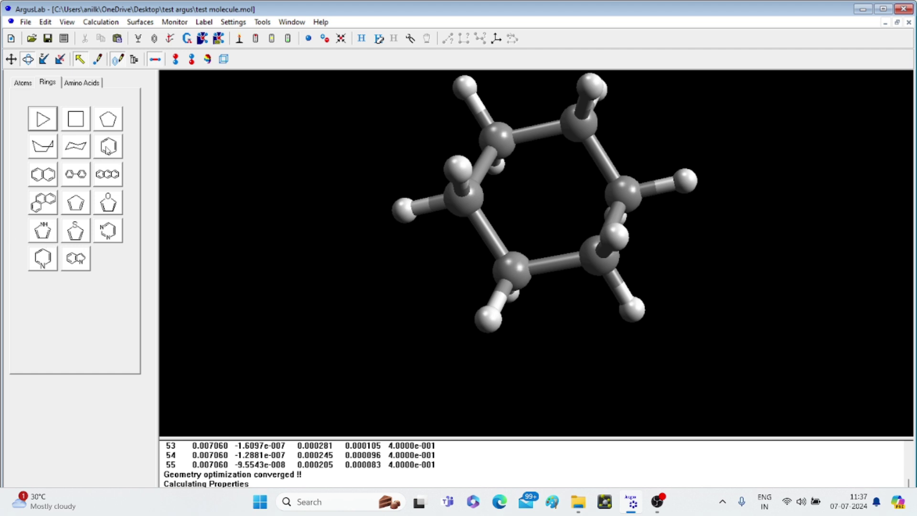
Delete the whole cyclohexane molecule and place a benzene ring centred in the workspace, leaving it deselected
key("ctrl+a")
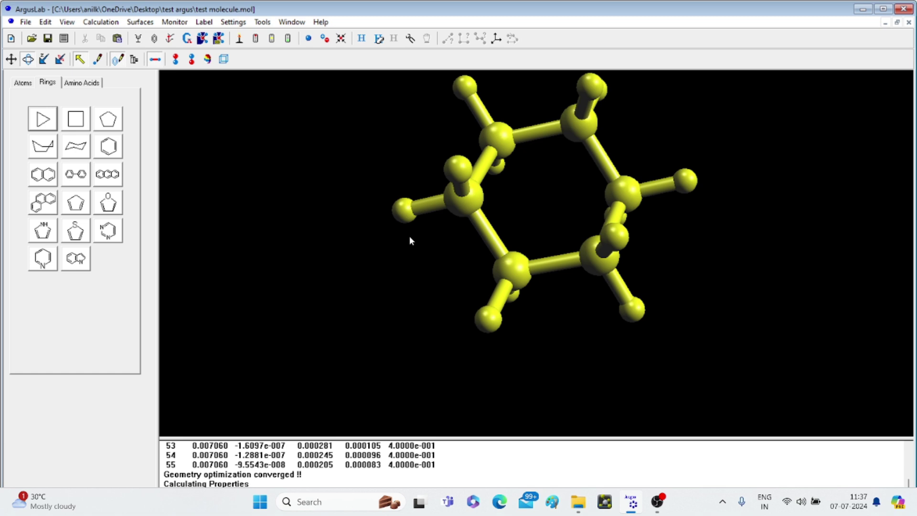
key("Delete")
left_click(109, 148)
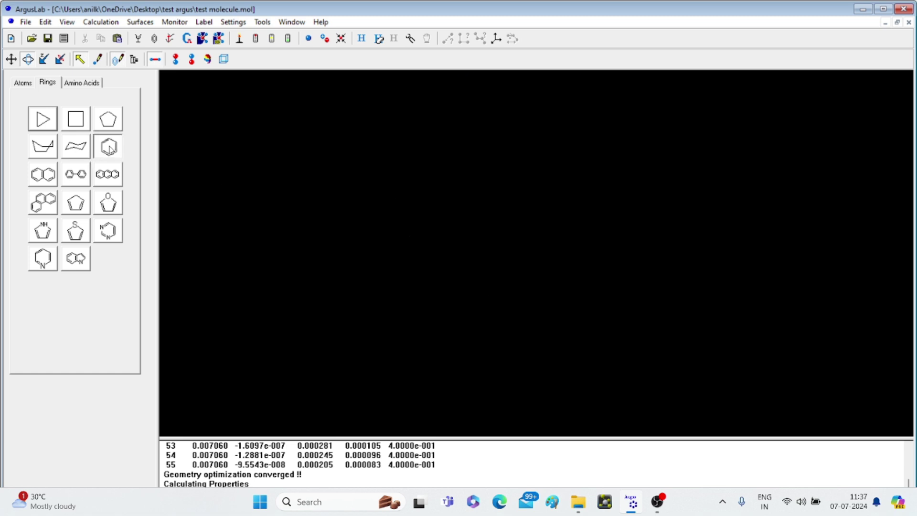
left_click(495, 216)
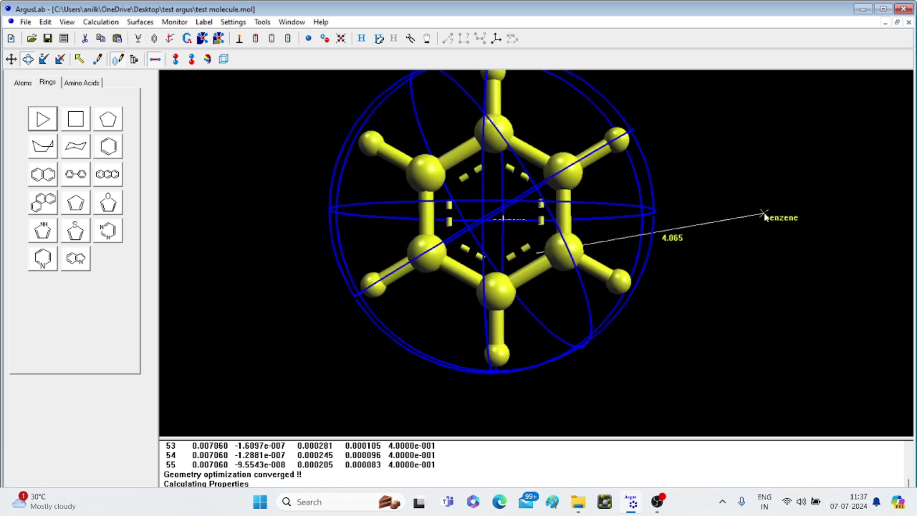
left_click(80, 59)
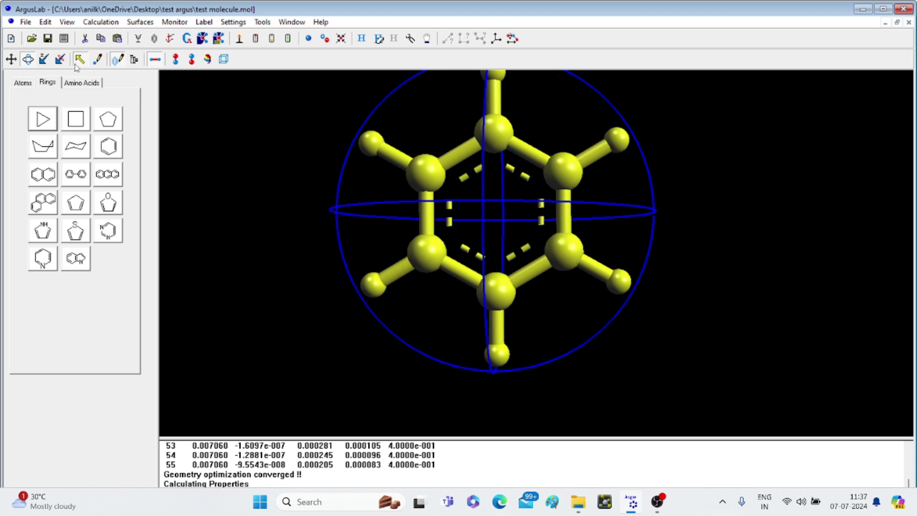
left_click(684, 195)
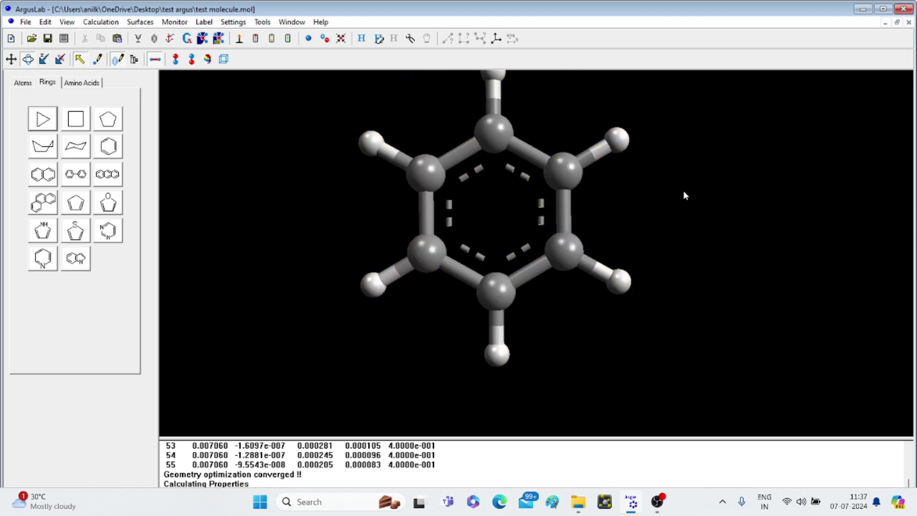
left_click_drag(684, 195, 679, 217)
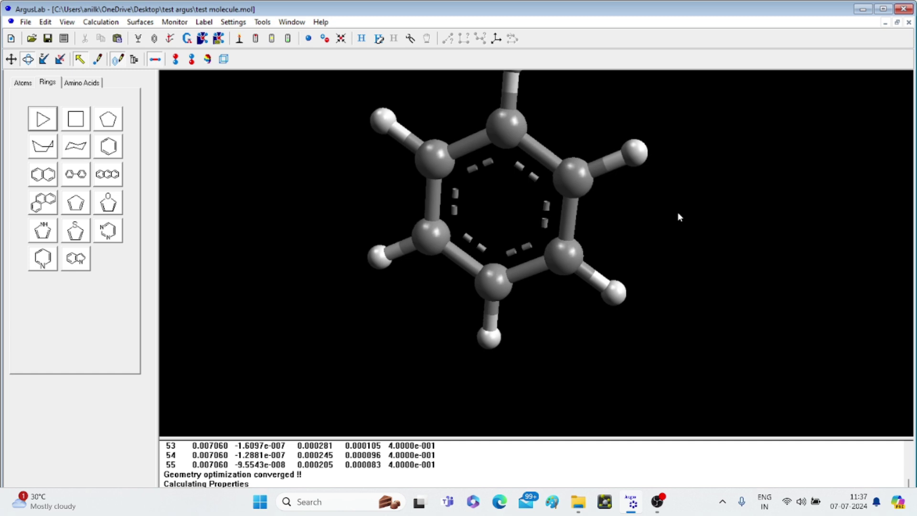
left_click(341, 40)
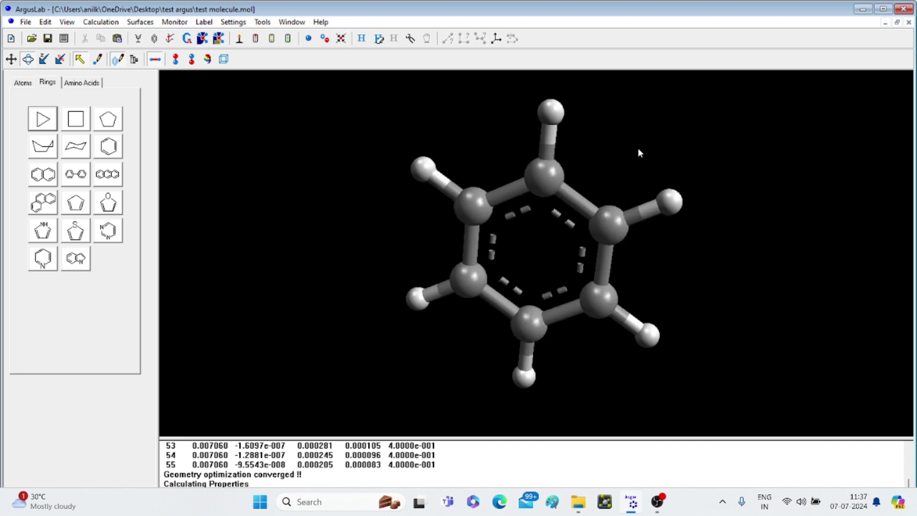
Change the topmost ring carbon of the benzene to C [sp3], C_3 tetrahedral
left_click(550, 186)
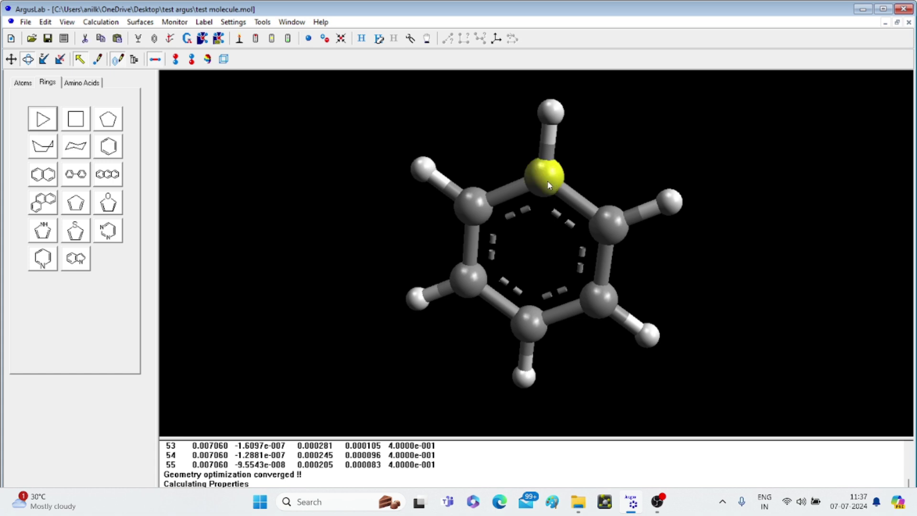
right_click(549, 185)
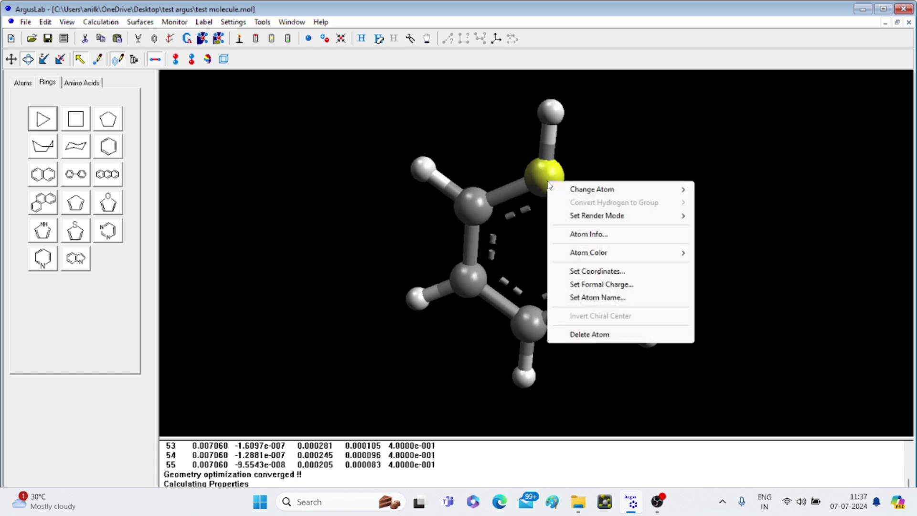
mouse_move(573, 190)
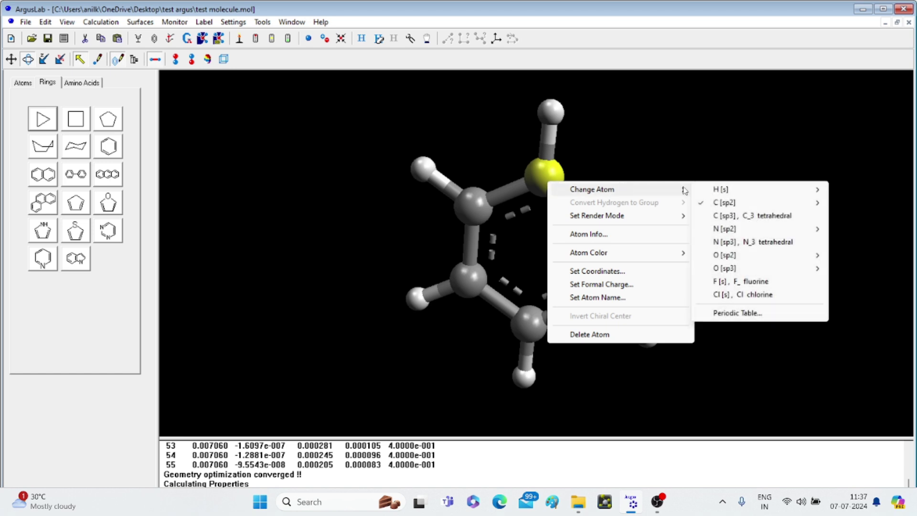
mouse_move(727, 205)
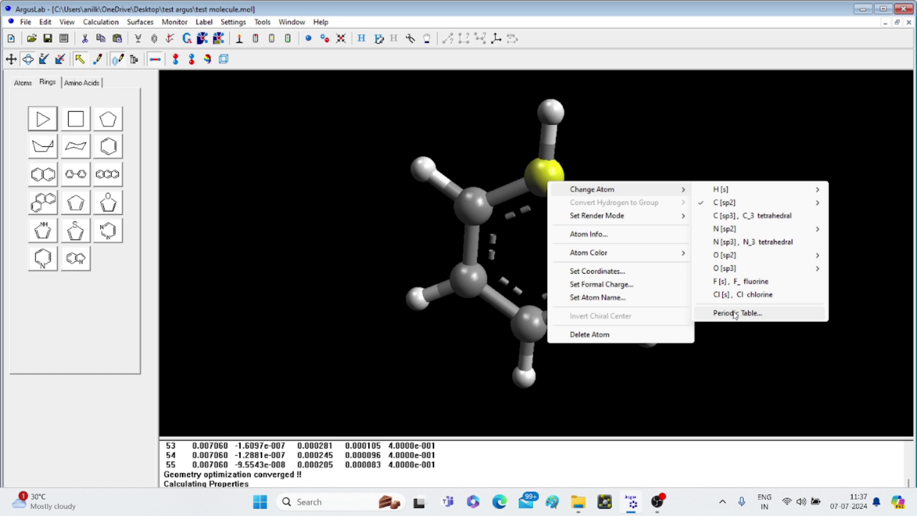
mouse_move(738, 233)
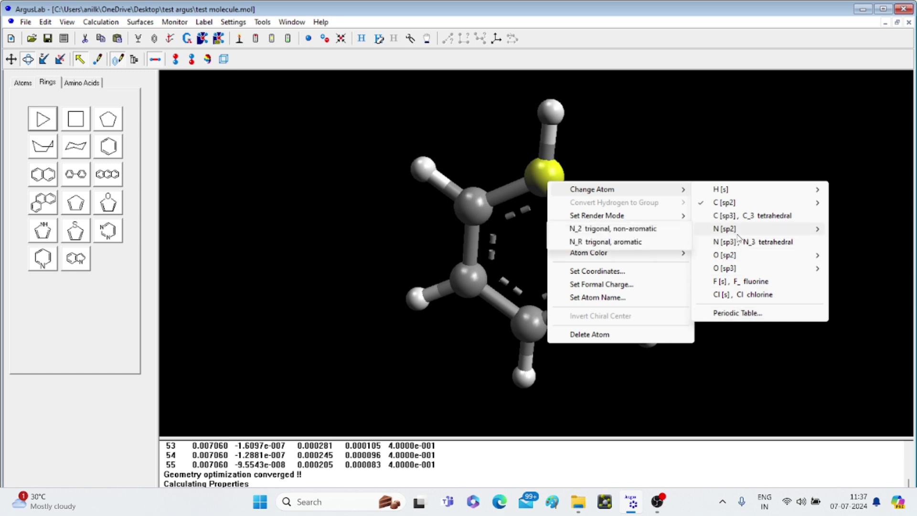
left_click(727, 218)
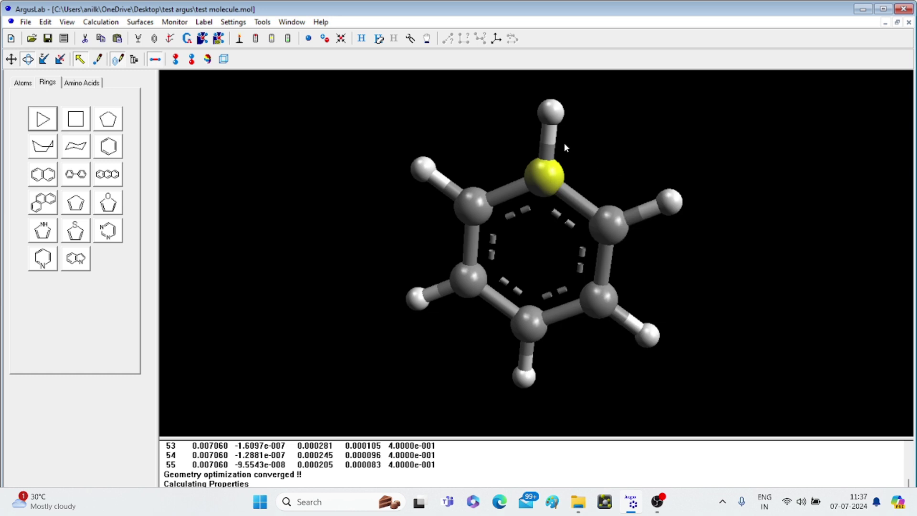
left_click(633, 135)
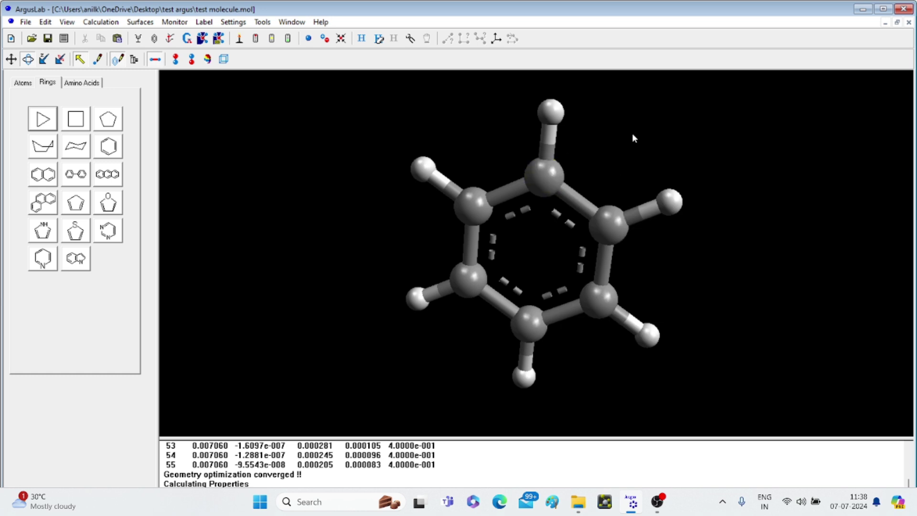
Set both ring bonds at the topmost carbon to single and add the missing hydrogens to the molecule
left_click_drag(633, 132, 659, 127)
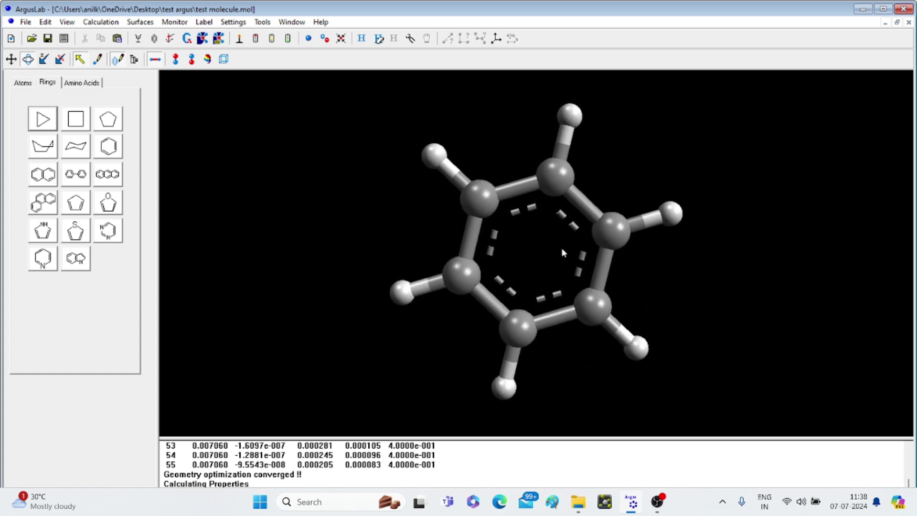
right_click(587, 206)
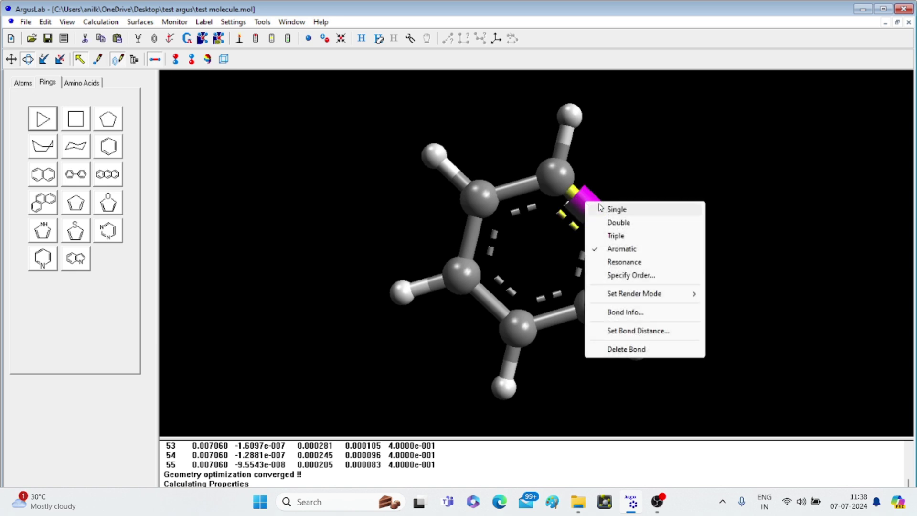
left_click(612, 210)
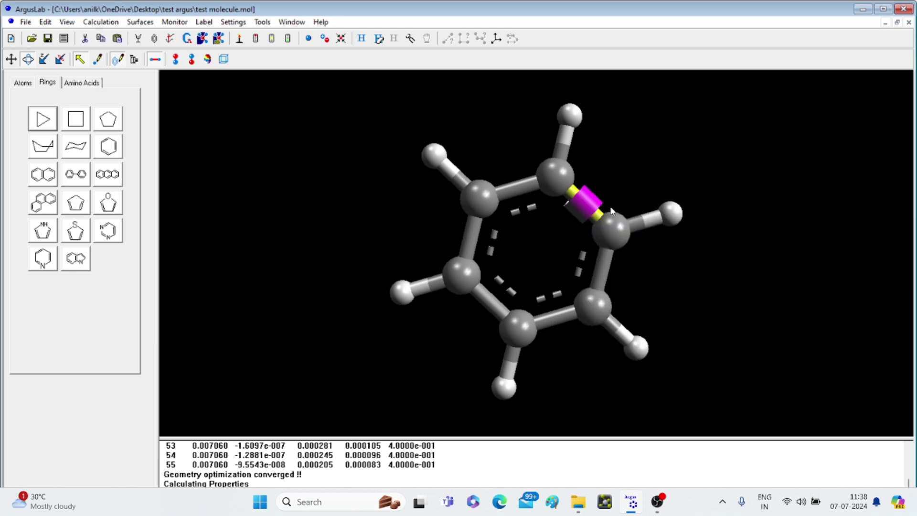
right_click(516, 191)
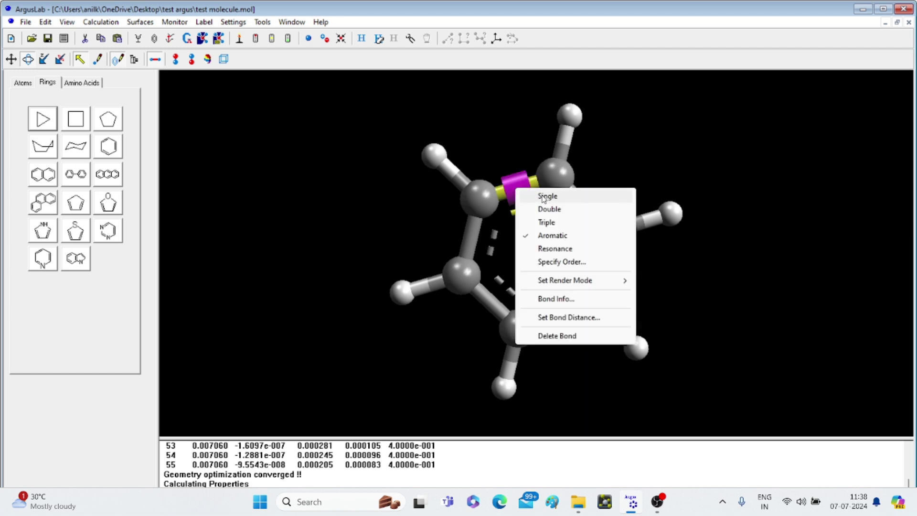
left_click(543, 197)
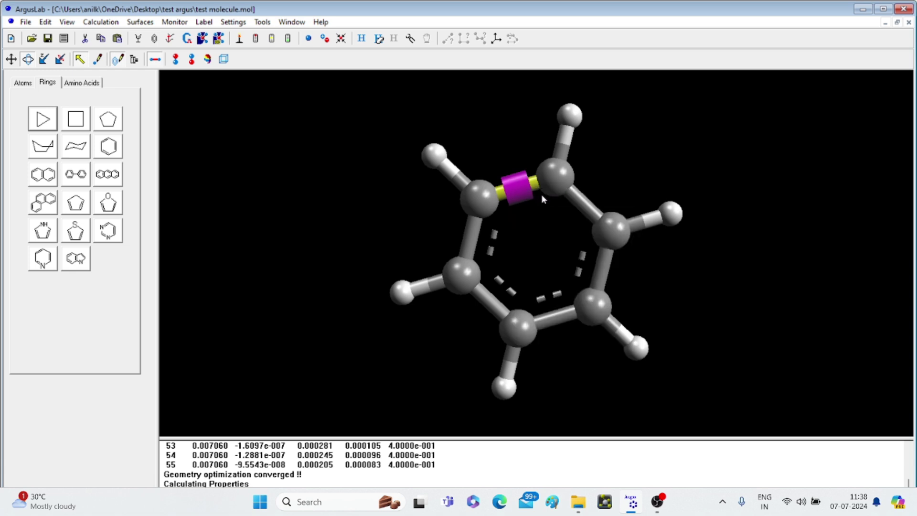
left_click(652, 146)
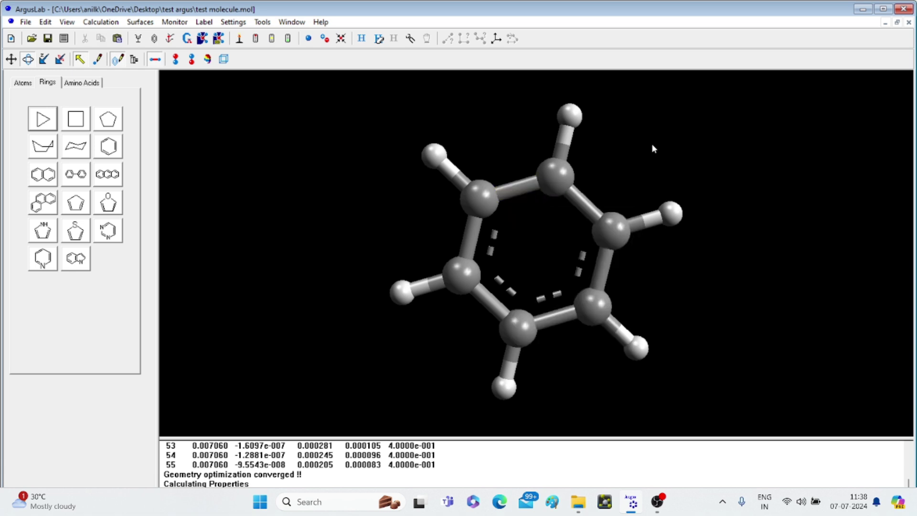
left_click(362, 42)
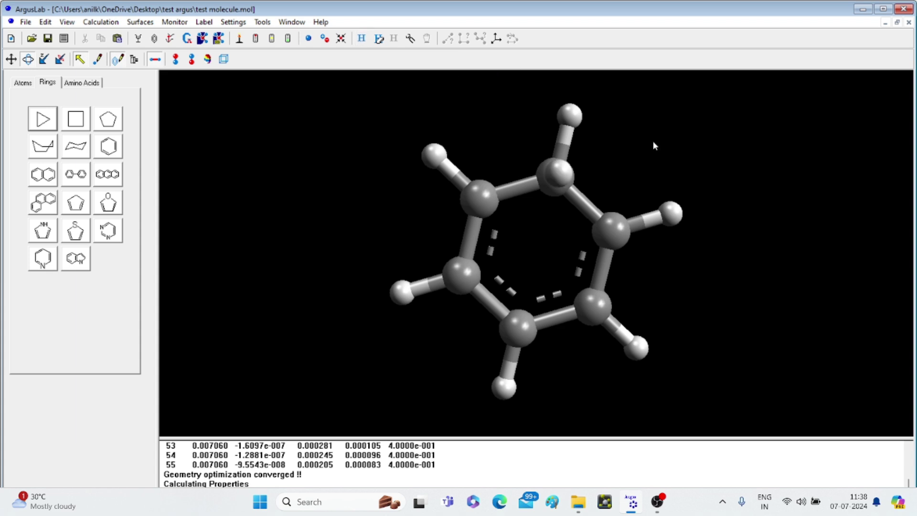
Set two ring bonds to double: the lower-right one beside the CH2 carbon's neighbour and the one along the ring's lower-left side
left_click_drag(653, 145, 720, 160)
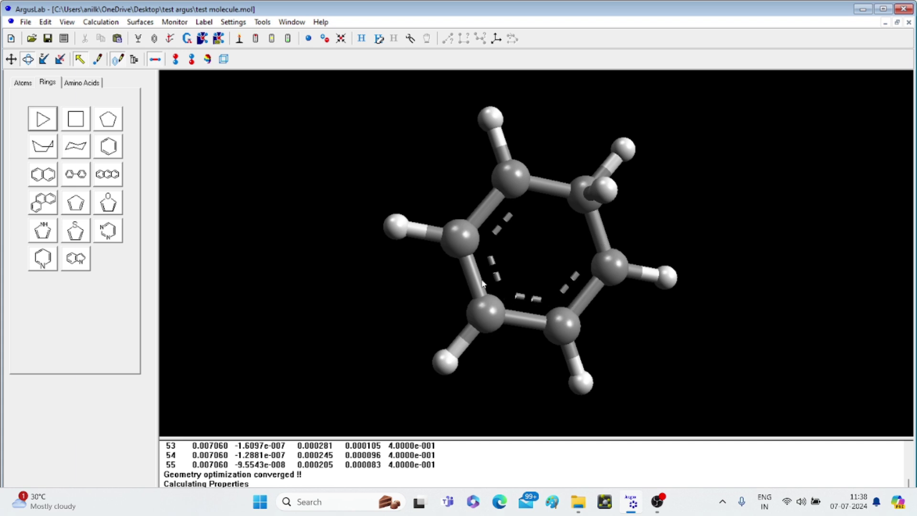
right_click(588, 304)
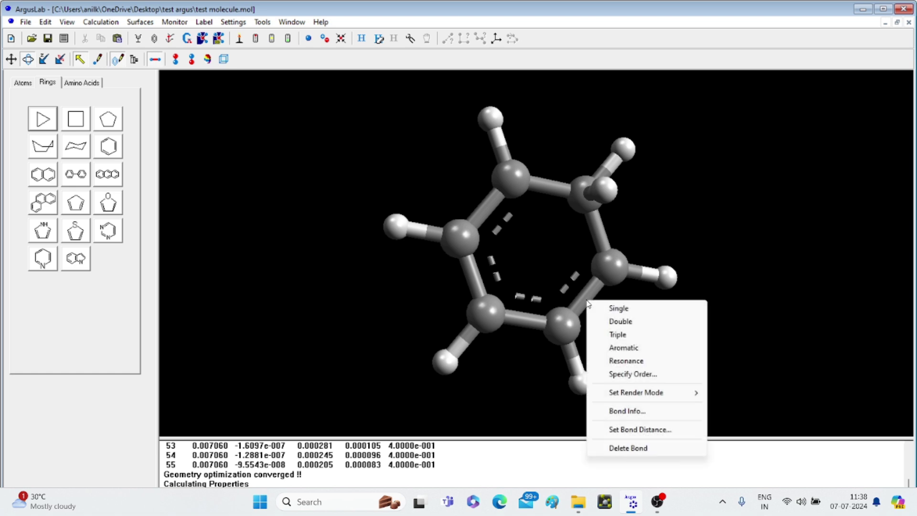
left_click(614, 322)
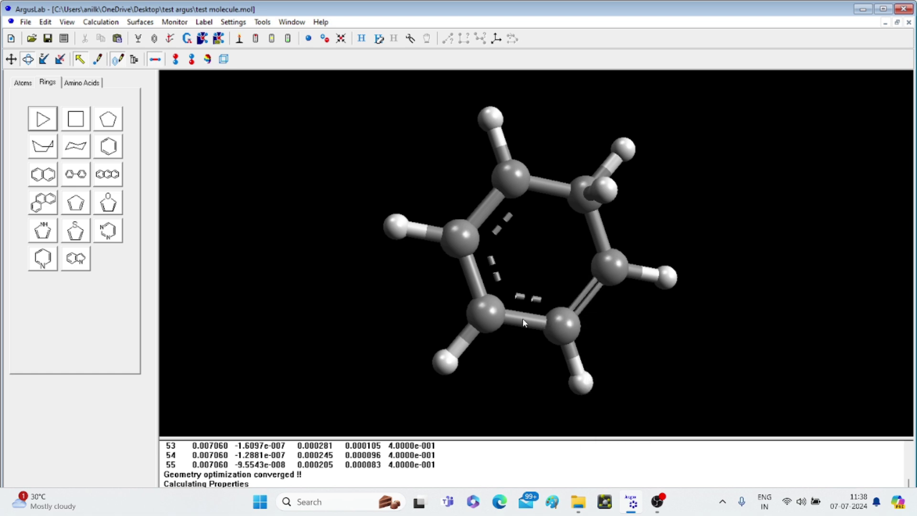
right_click(476, 286)
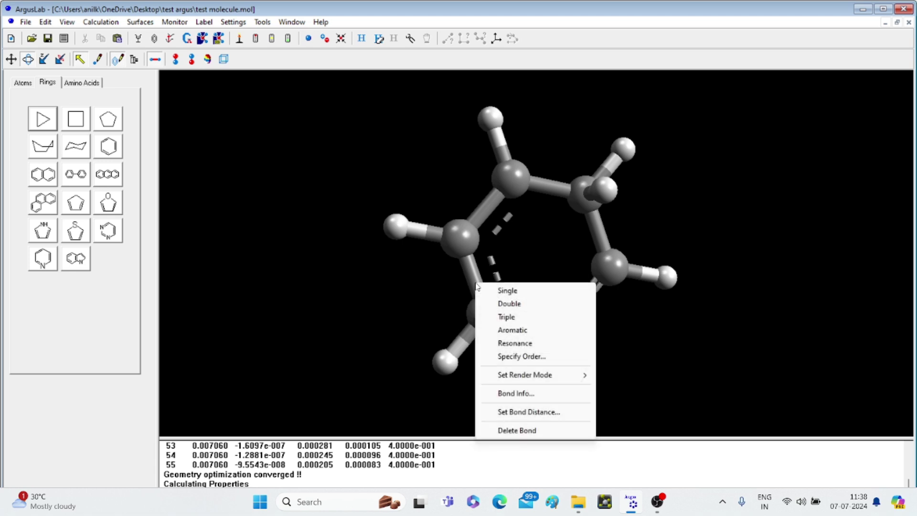
left_click(509, 304)
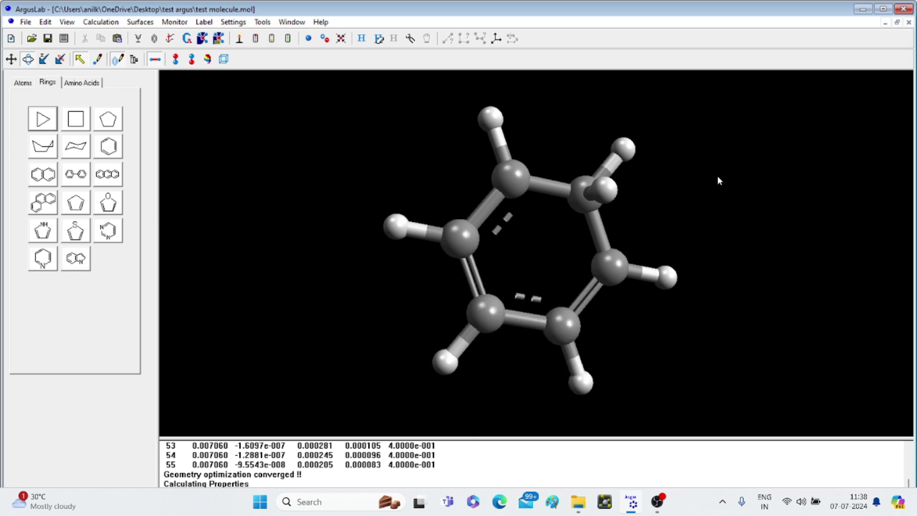
Change the upper-left ring carbon next to the CH2 carbon to C [sp3], C_3 tetrahedral
left_click(518, 183)
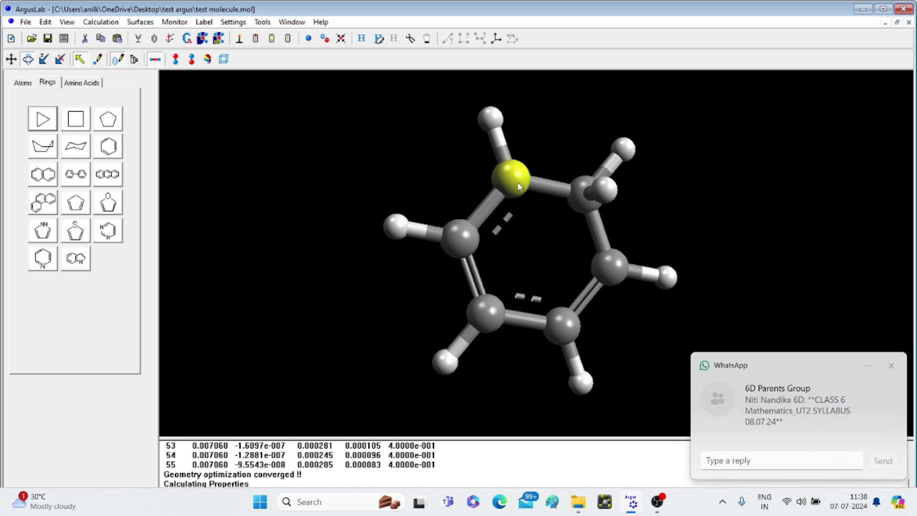
right_click(520, 187)
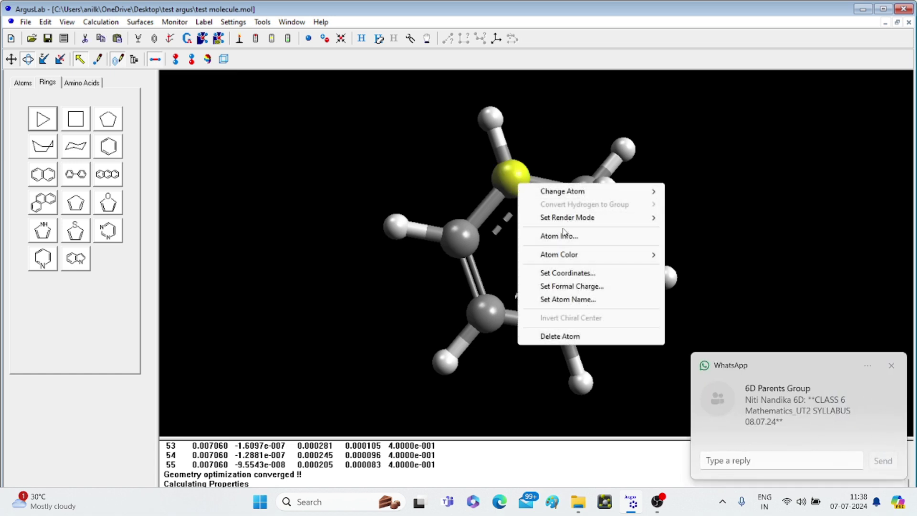
mouse_move(563, 193)
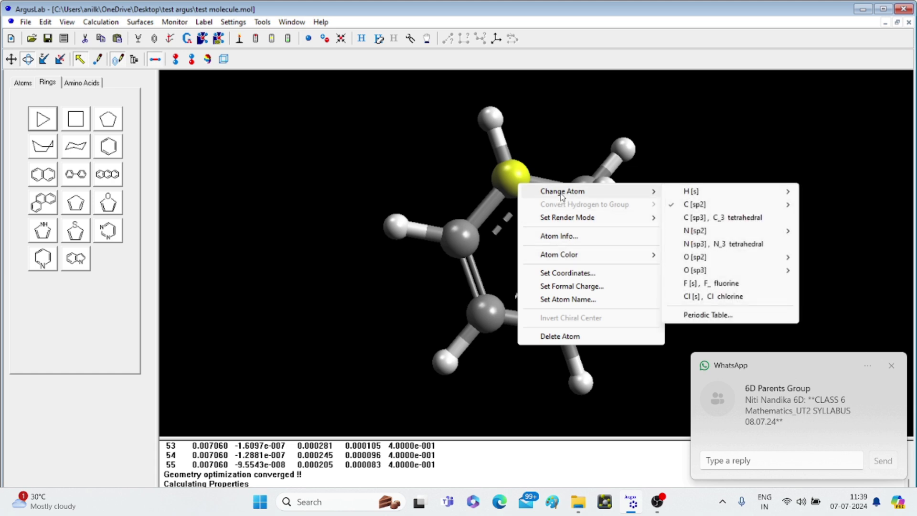
left_click(700, 217)
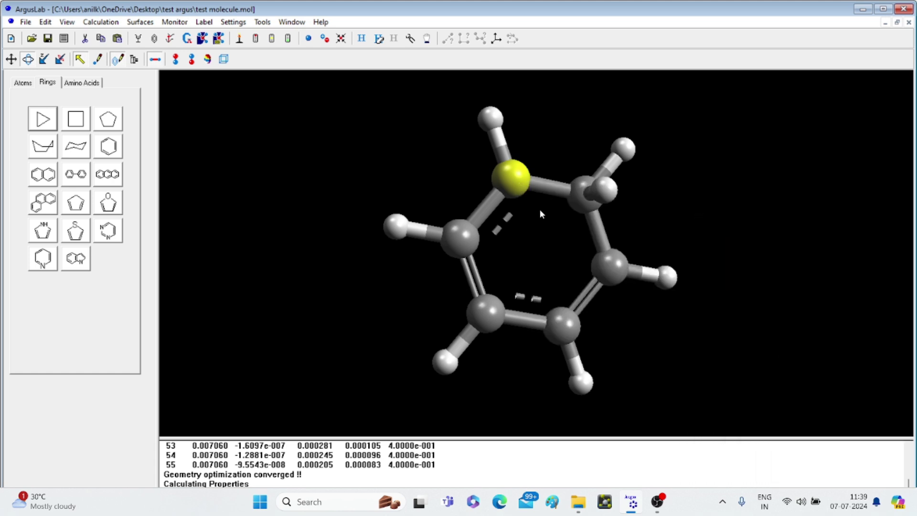
Set the remaining upper-left and bottom resonance ring bonds to single, adding the missing hydrogens to the molecule
right_click(486, 207)
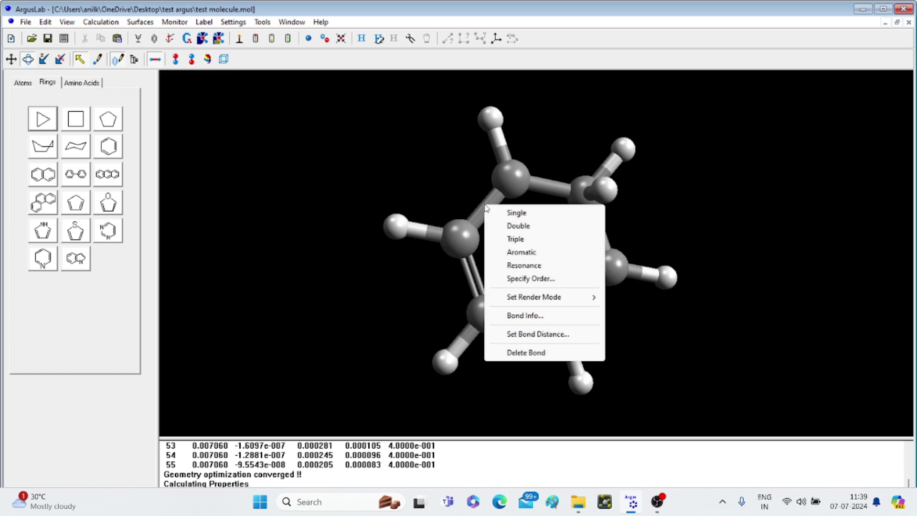
left_click(520, 212)
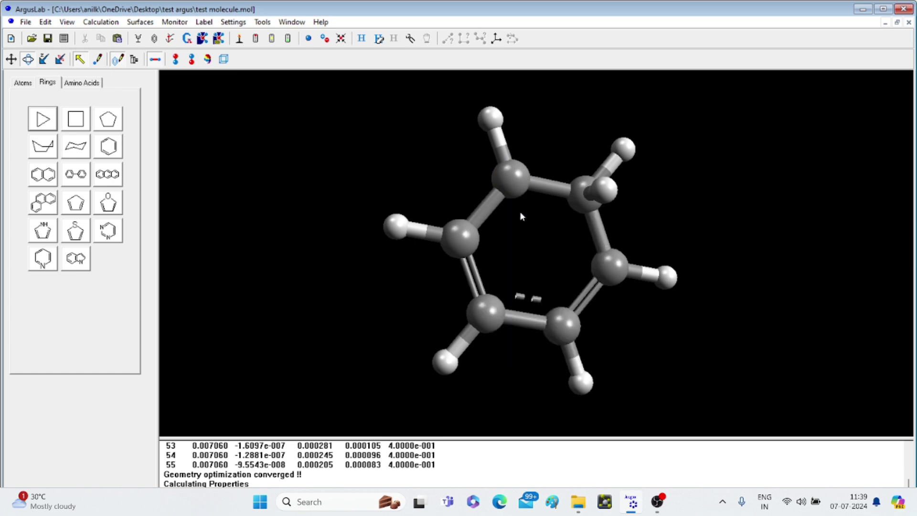
left_click(362, 38)
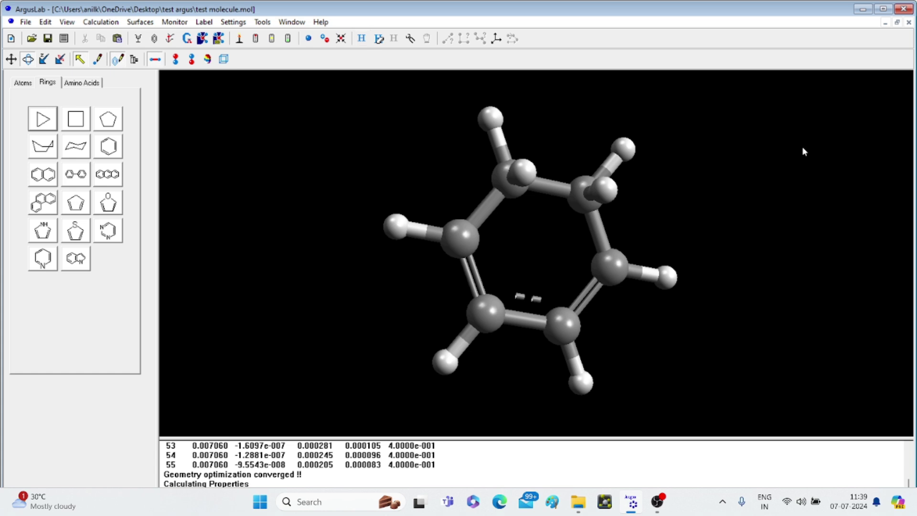
right_click(520, 322)
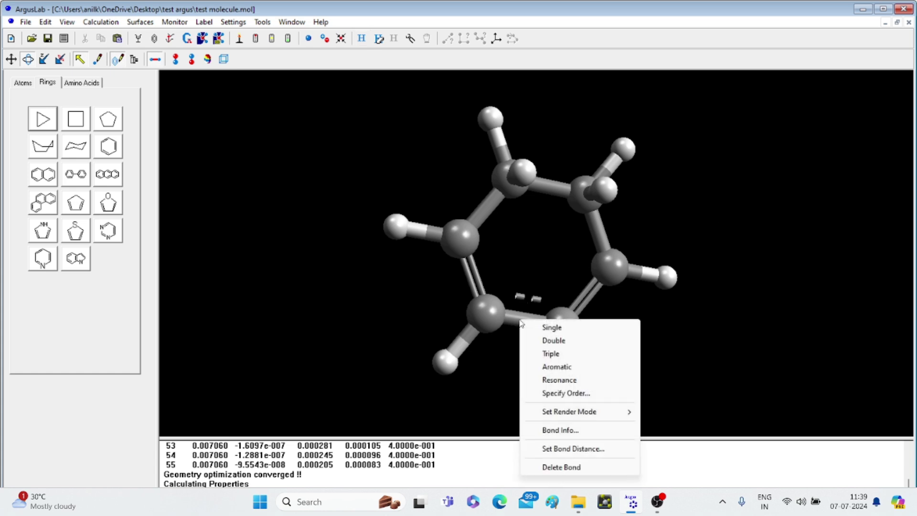
left_click(550, 327)
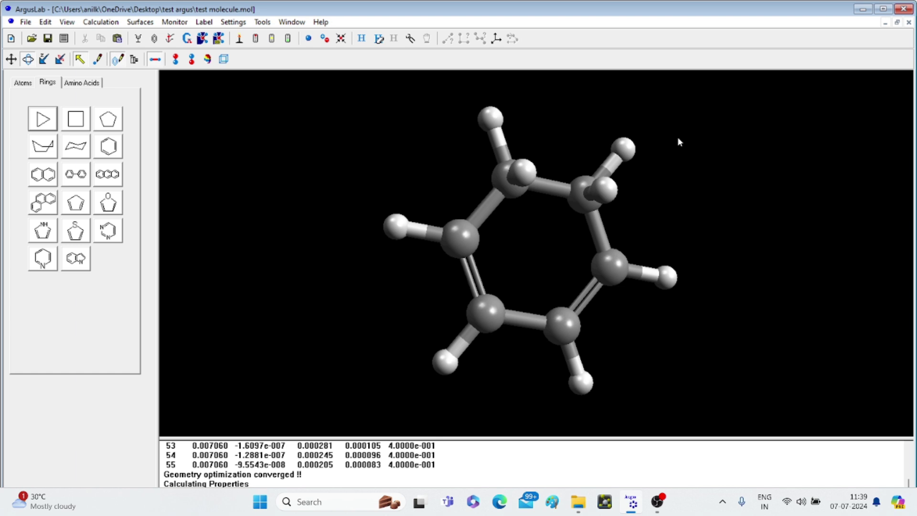
Change the hydrogen on an inner diene carbon to N [sp2], N_2 trigonal, non-aromatic, and add the missing hydrogen
left_click_drag(678, 139, 635, 139)
left_click_drag(651, 176, 546, 314)
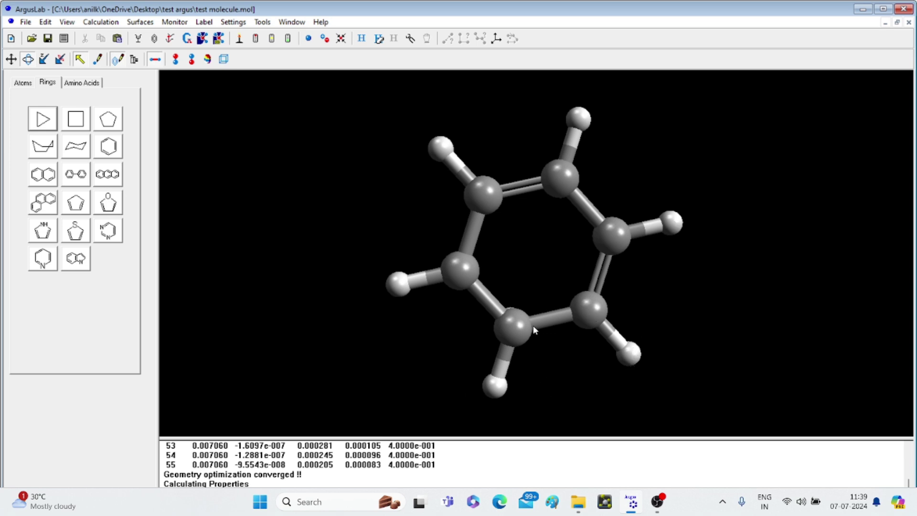
left_click(676, 223)
right_click(676, 224)
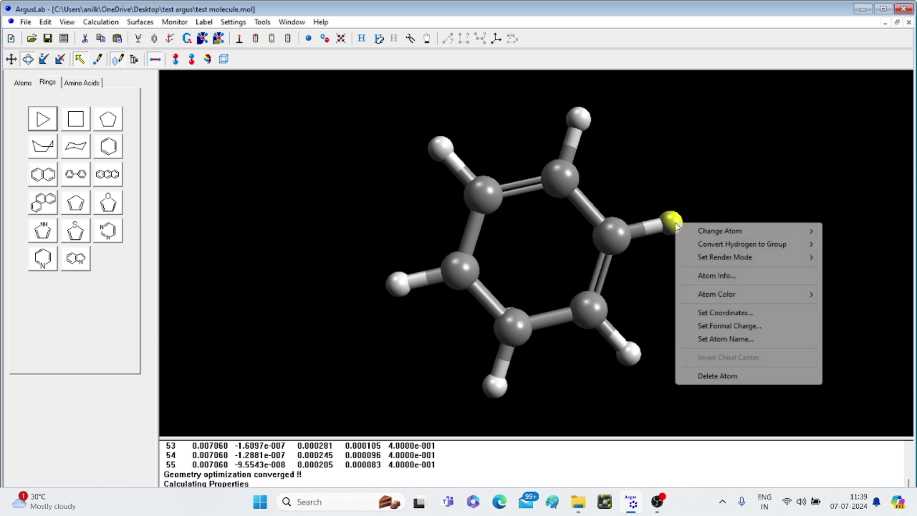
mouse_move(712, 232)
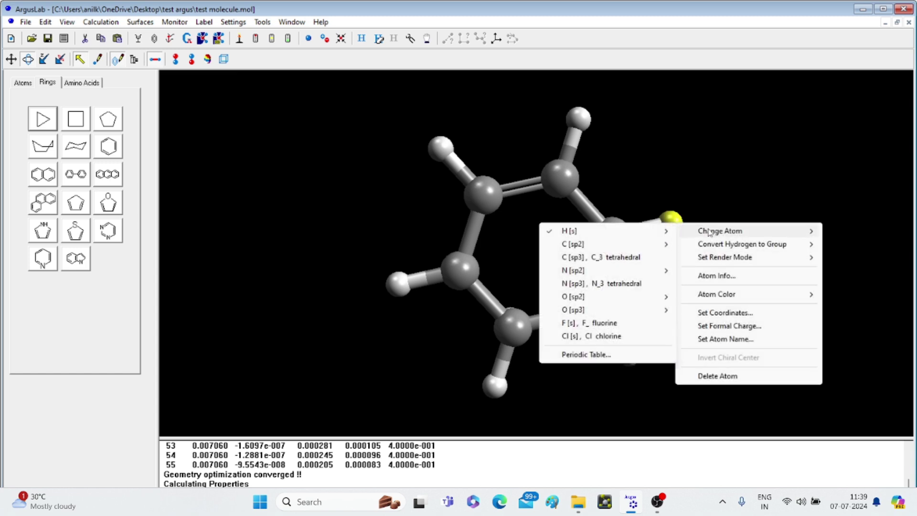
mouse_move(583, 271)
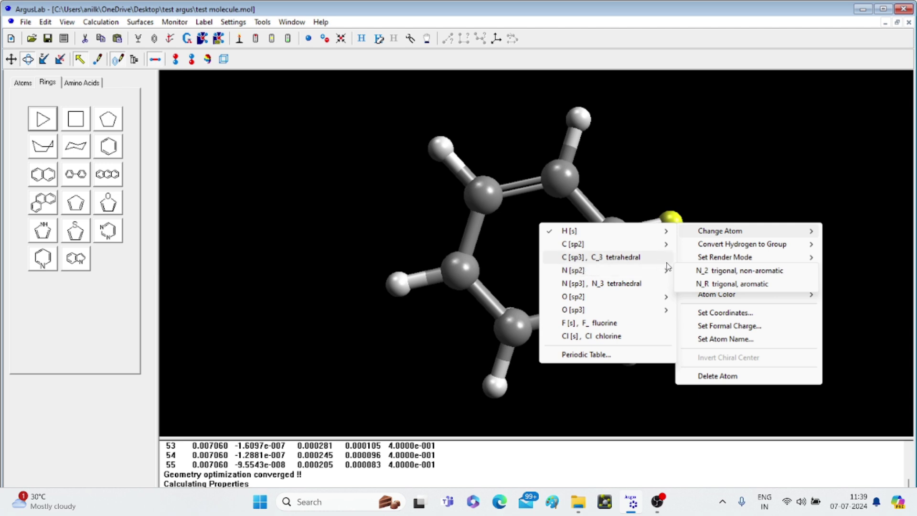
mouse_move(725, 257)
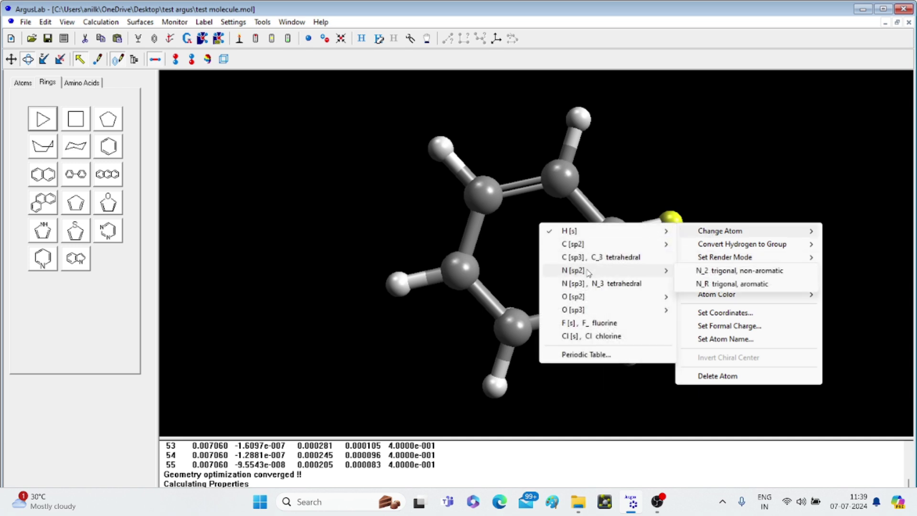
left_click(721, 273)
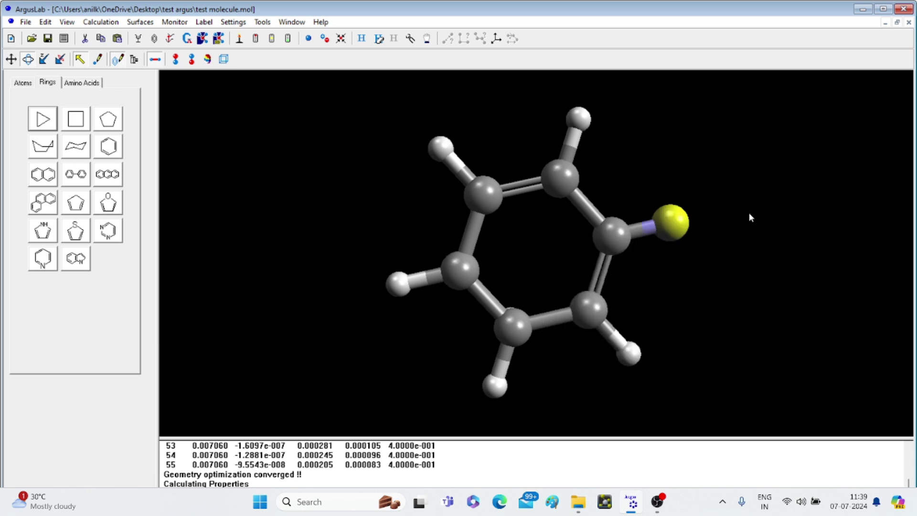
mouse_move(749, 213)
left_mouse_down()
mouse_move(673, 223)
mouse_move(735, 210)
mouse_move(741, 220)
left_mouse_up()
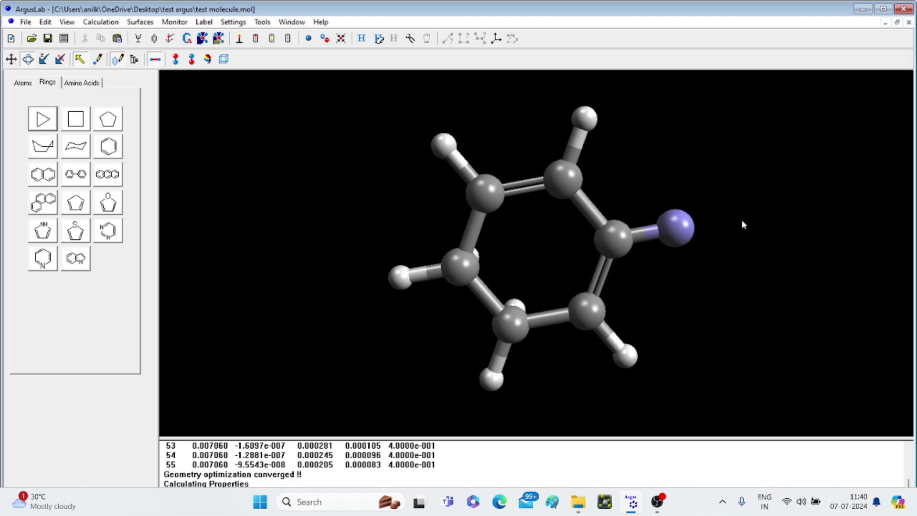
left_click(362, 38)
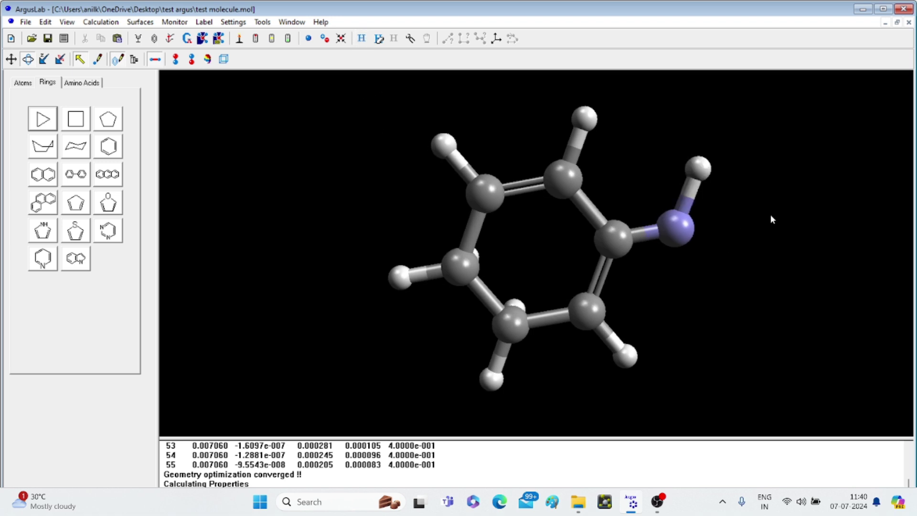
Change a hydrogen on the nearer CH2 carbon, two positions from the nitrogen-bearing carbon, to O [sp2], O_2 trigonal, non-aromatic, and add missing hydrogens
left_click_drag(771, 218, 708, 163)
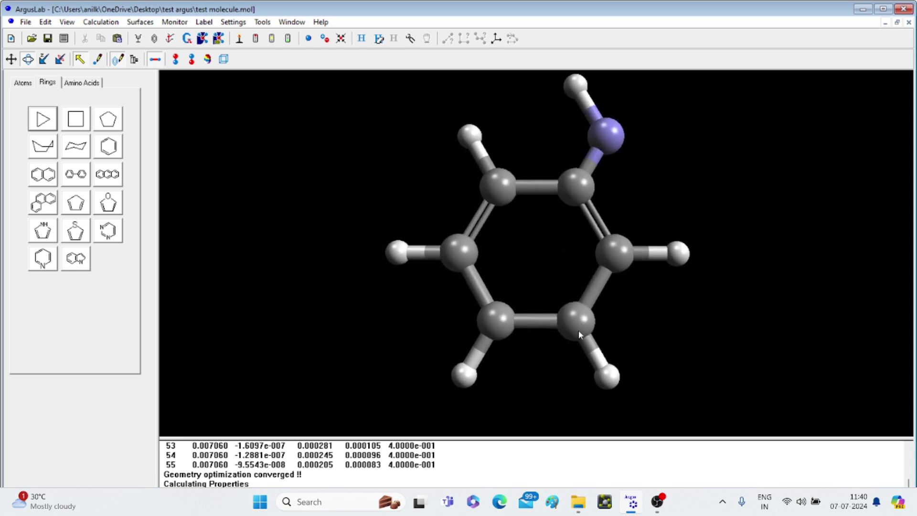
left_click(613, 379)
right_click(613, 381)
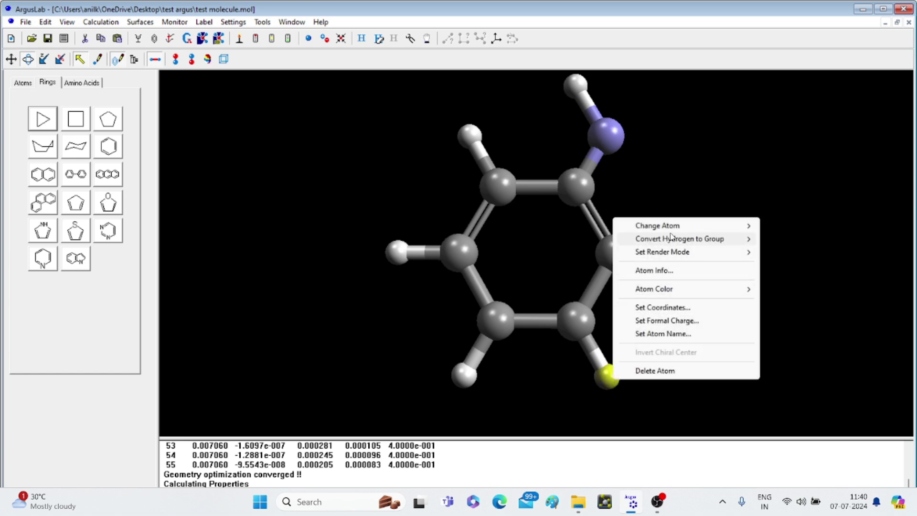
mouse_move(669, 225)
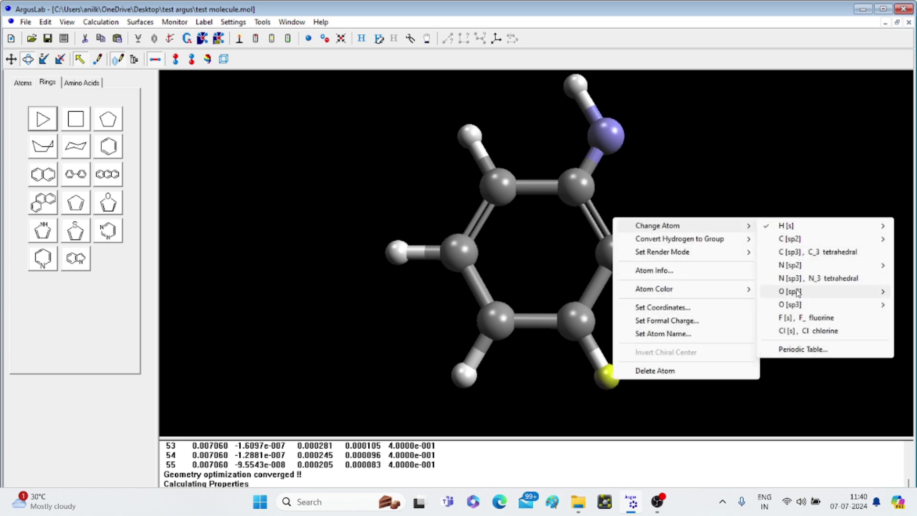
mouse_move(797, 292)
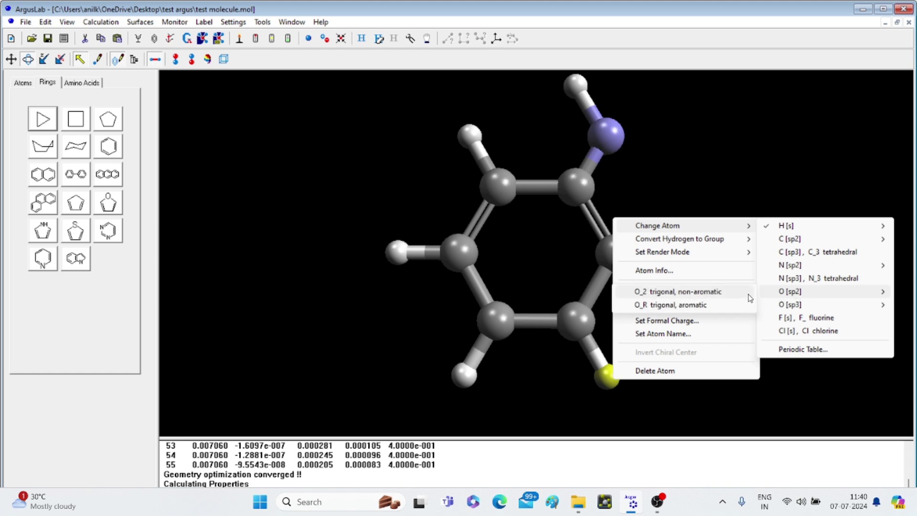
left_click(696, 292)
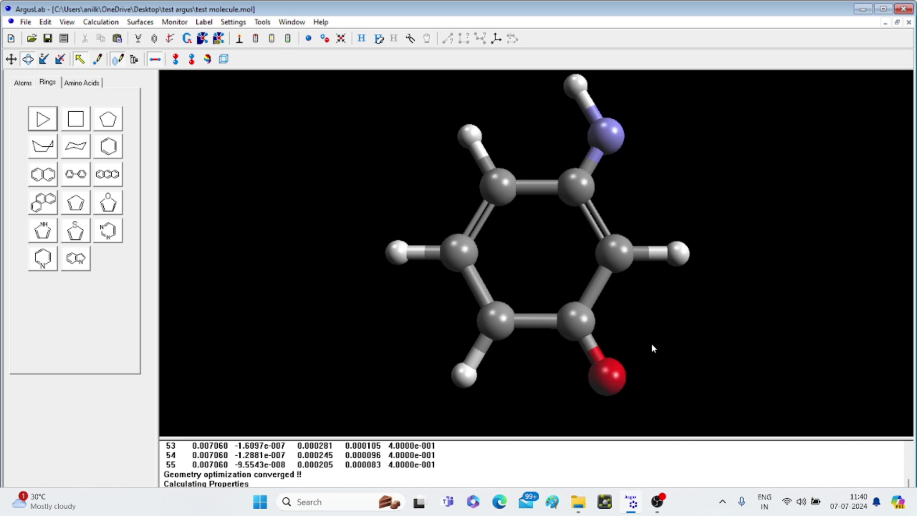
left_click(363, 37)
Turn the molecule around and display labels on all of its atoms
left_click_drag(764, 247, 366, 259)
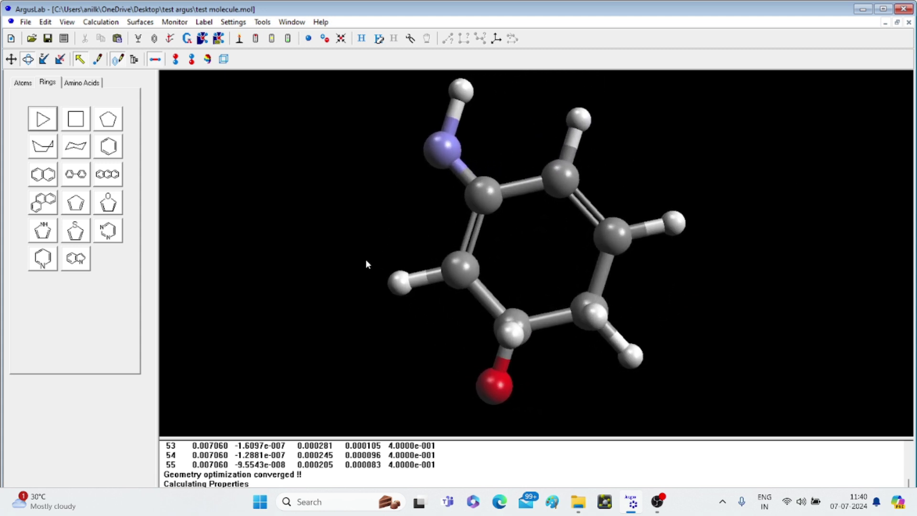
left_click(204, 23)
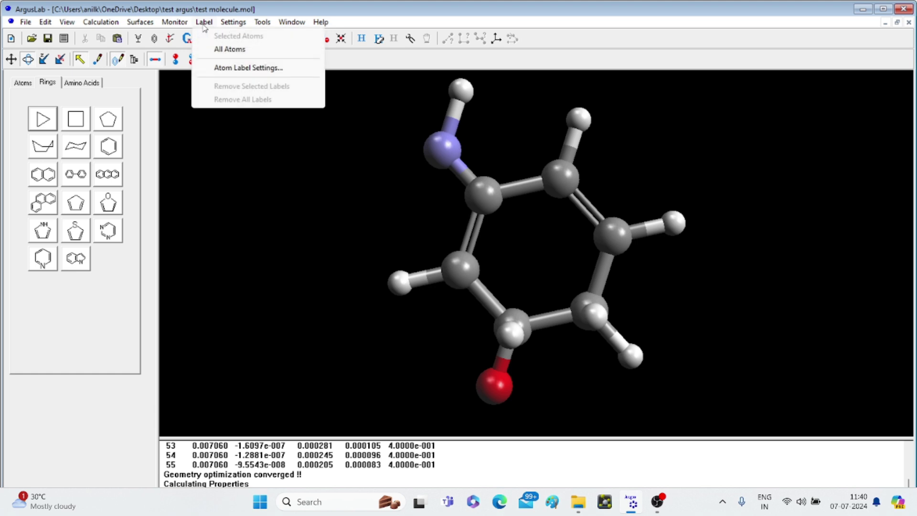
left_click(230, 51)
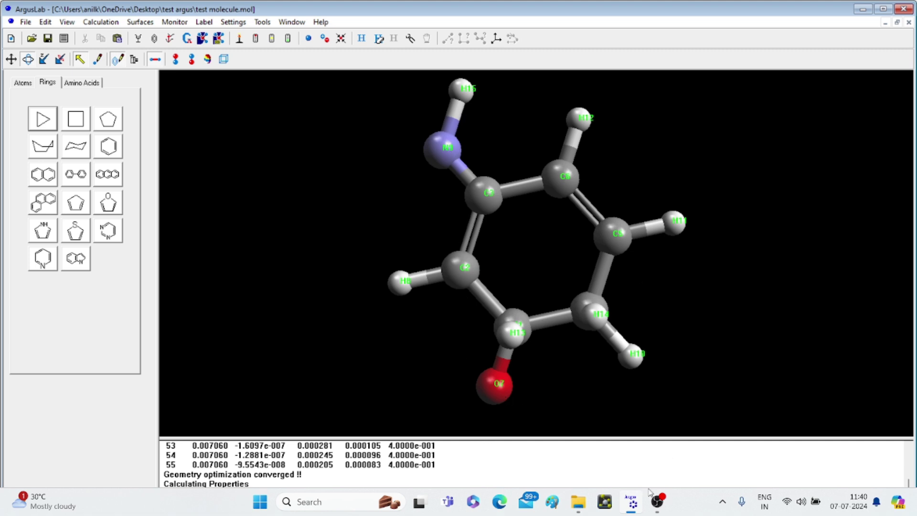
mouse_move(634, 512)
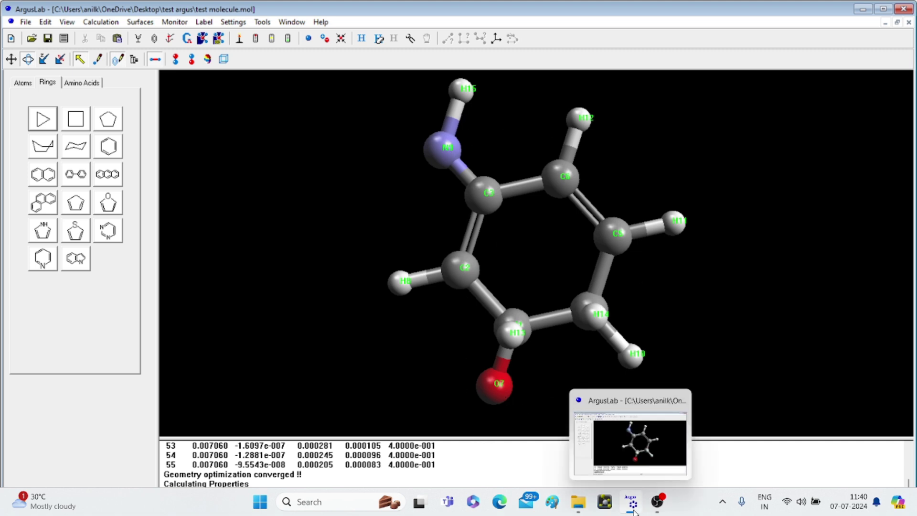